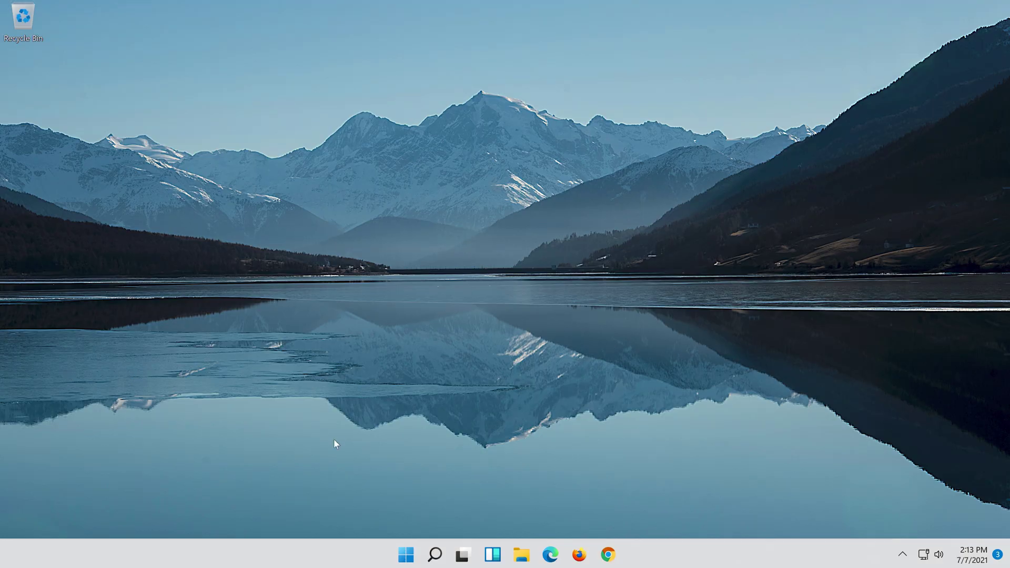
Step: Search Windows for 'settings' so the Settings app shows as the best match
left_click(441, 555)
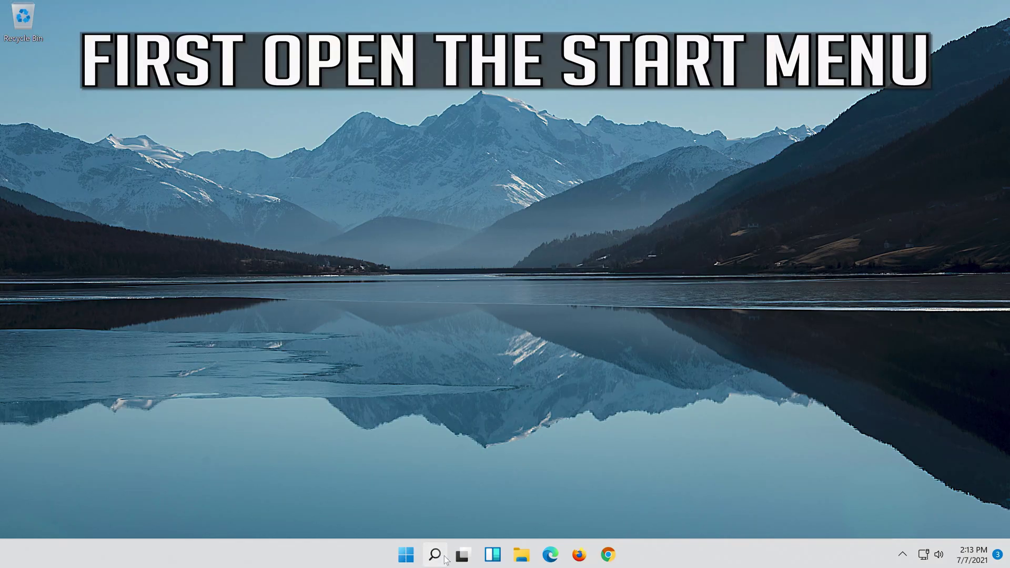
type("s")
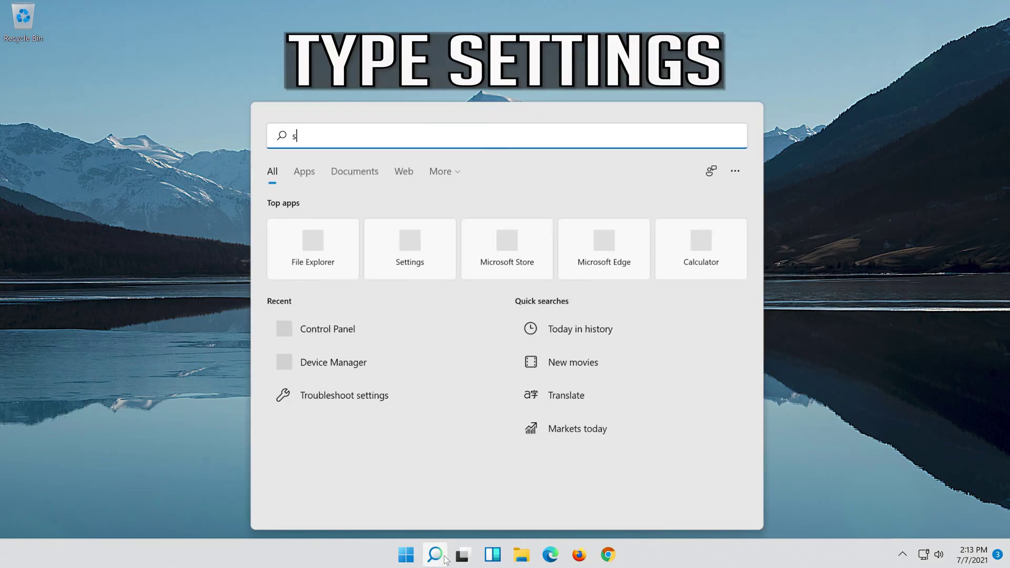
type("ettings")
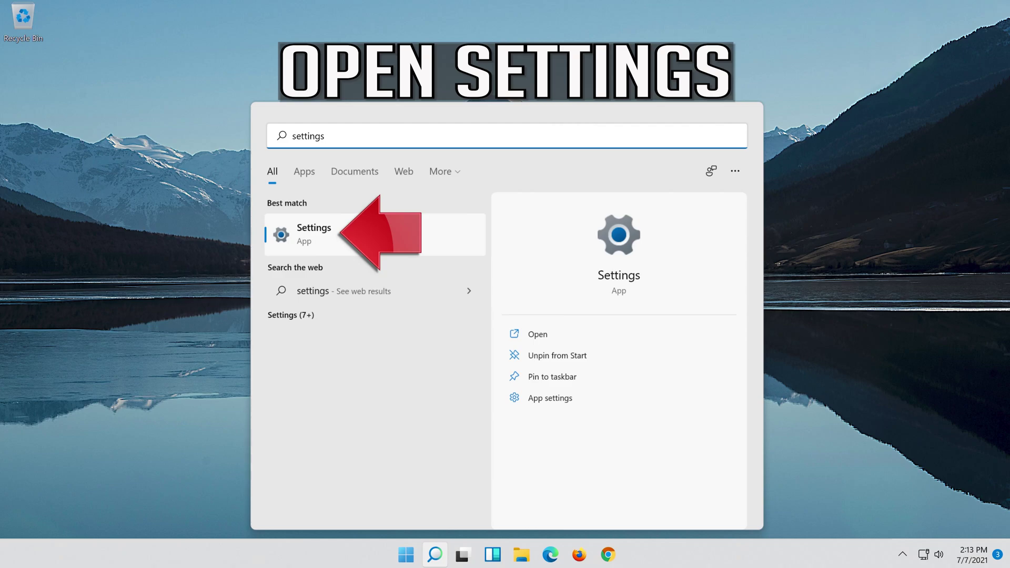
Step: Launch Settings and scroll the Network & internet page to Advanced network settings
left_click(361, 241)
left_click(360, 241)
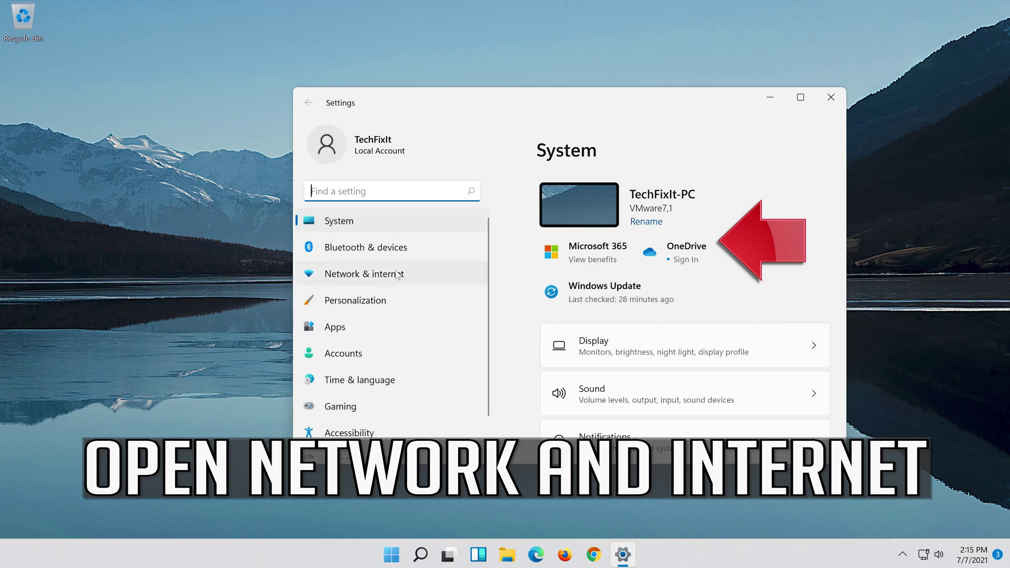
left_click(371, 275)
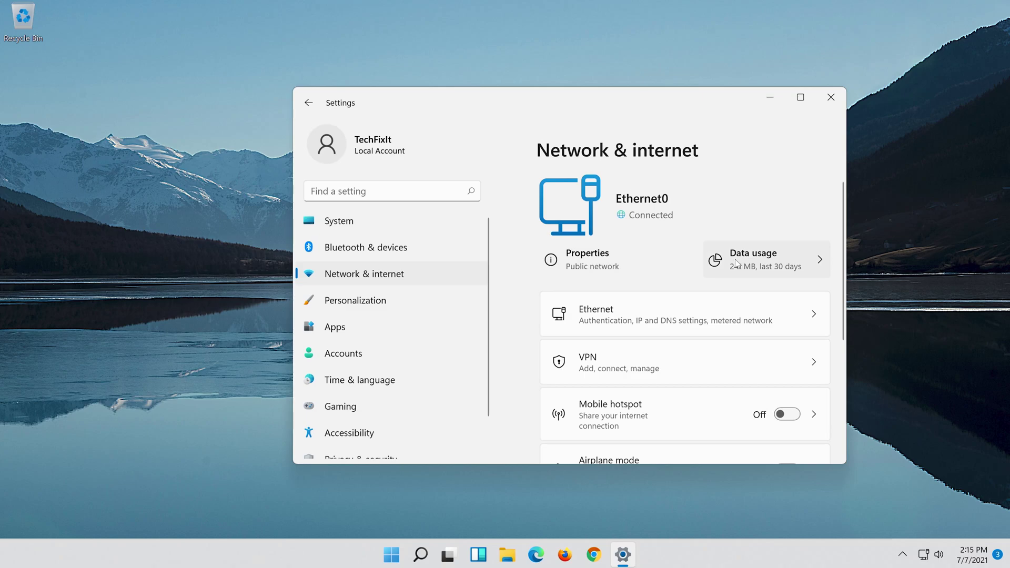
scroll(731, 261, "down", 1)
scroll(726, 260, "down", 3)
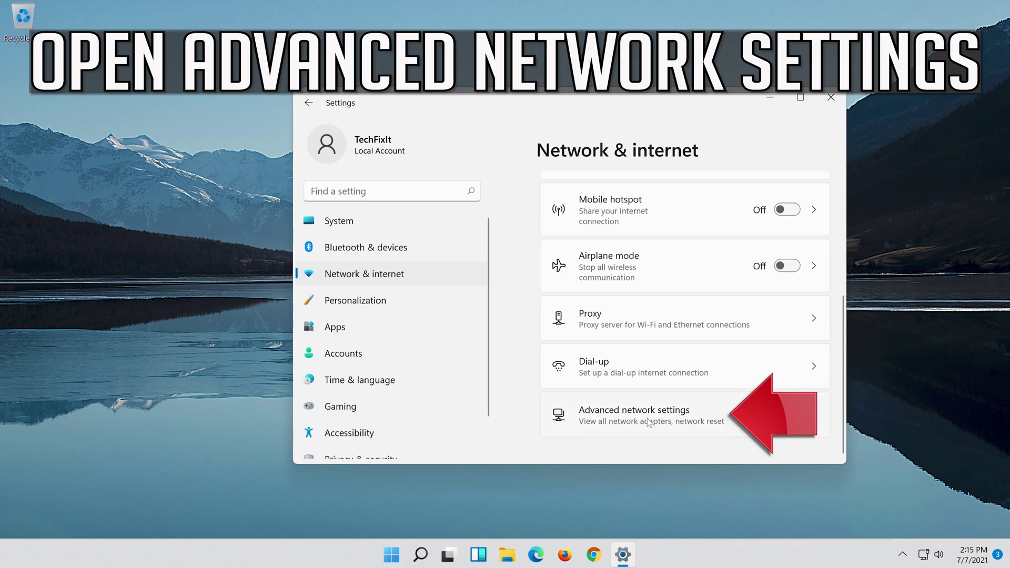
Step: Open Advanced network settings and go to Network reset under More settings
left_click(620, 421)
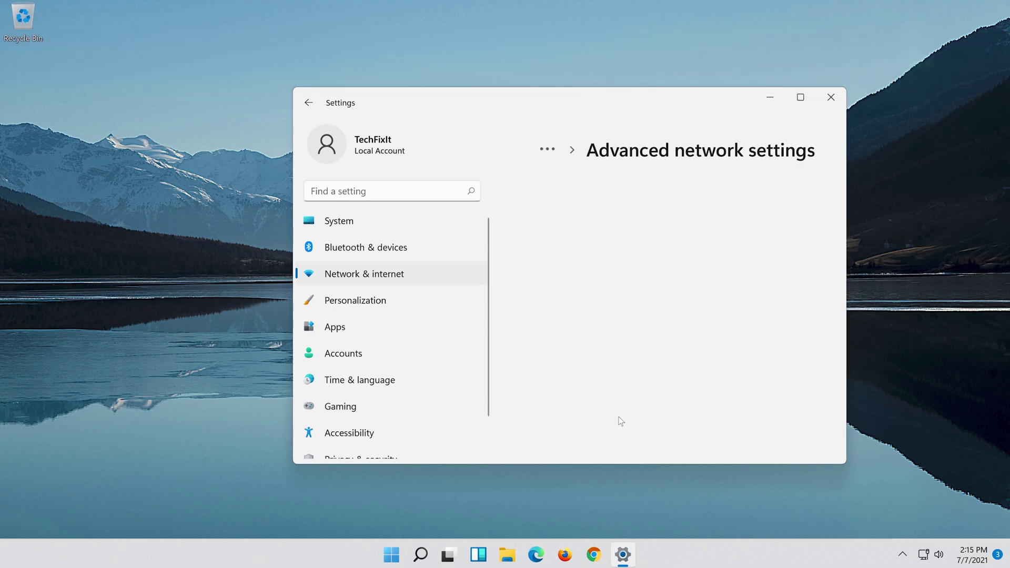
scroll(621, 421, "down", 2)
scroll(621, 421, "down", 2)
scroll(620, 420, "down", 1)
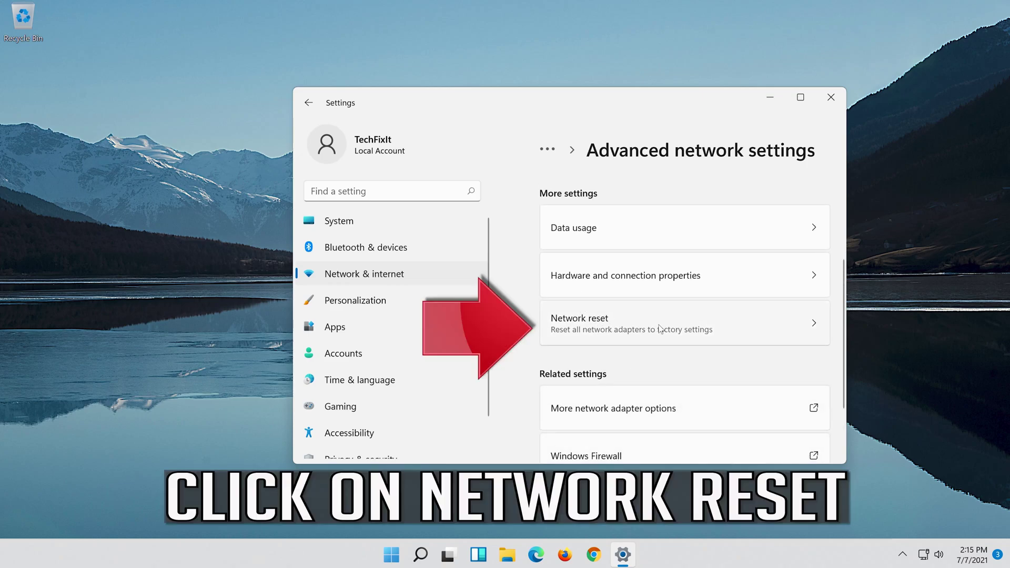
left_click(677, 323)
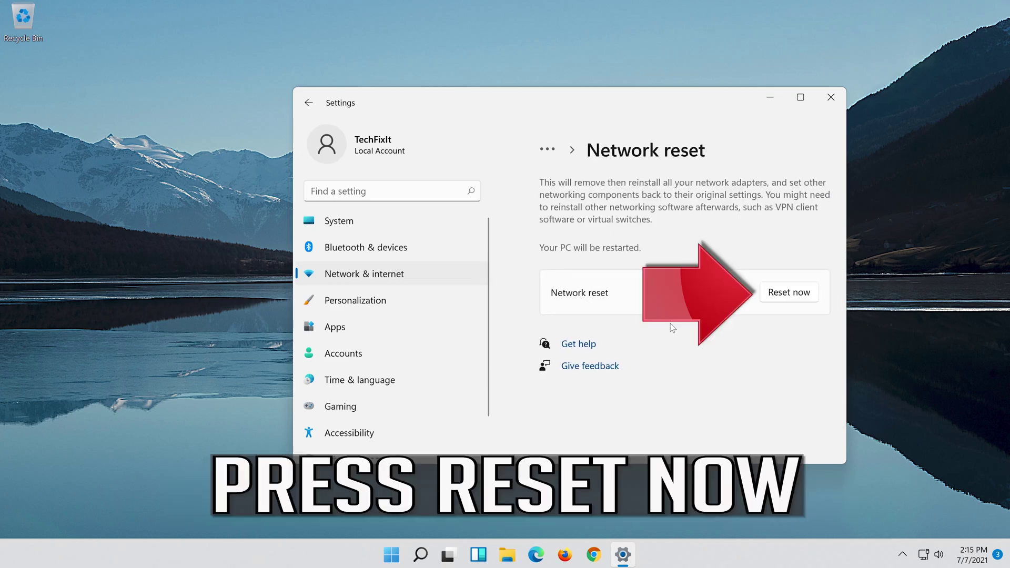
Step: Confirm the network reset, dismiss the five-minute sign-out notice, and close Settings
left_click(794, 290)
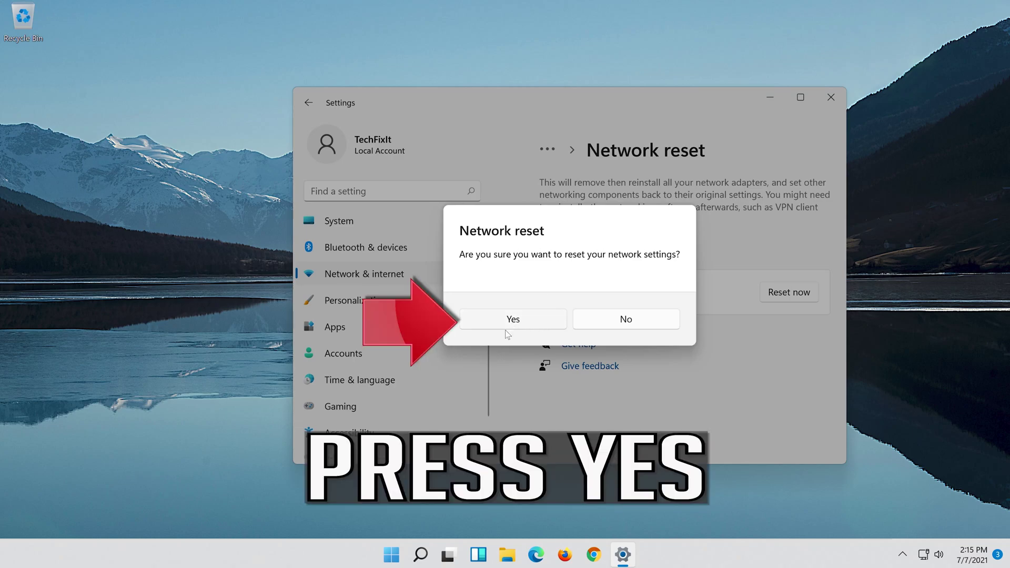
left_click(522, 322)
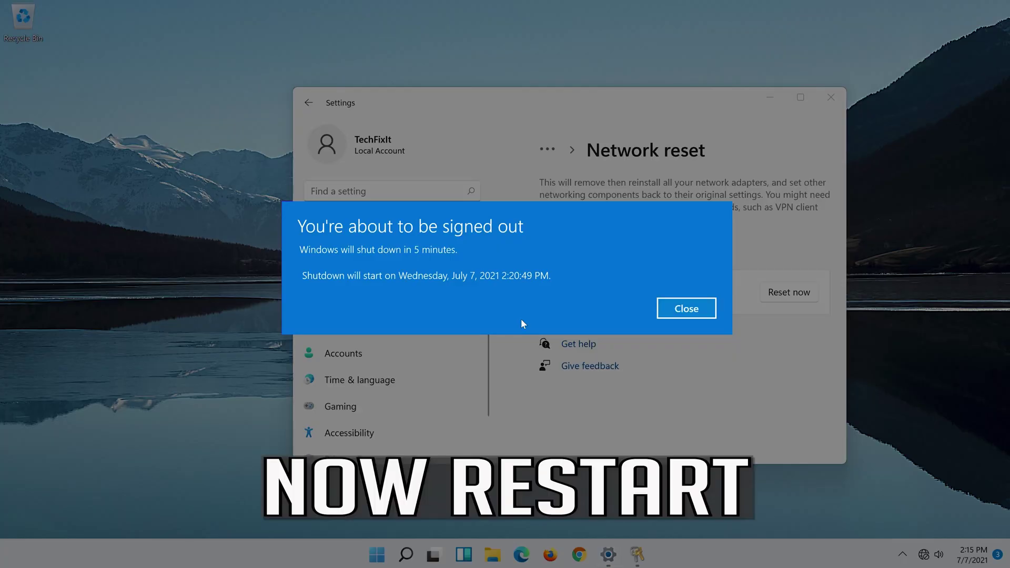
left_click(684, 311)
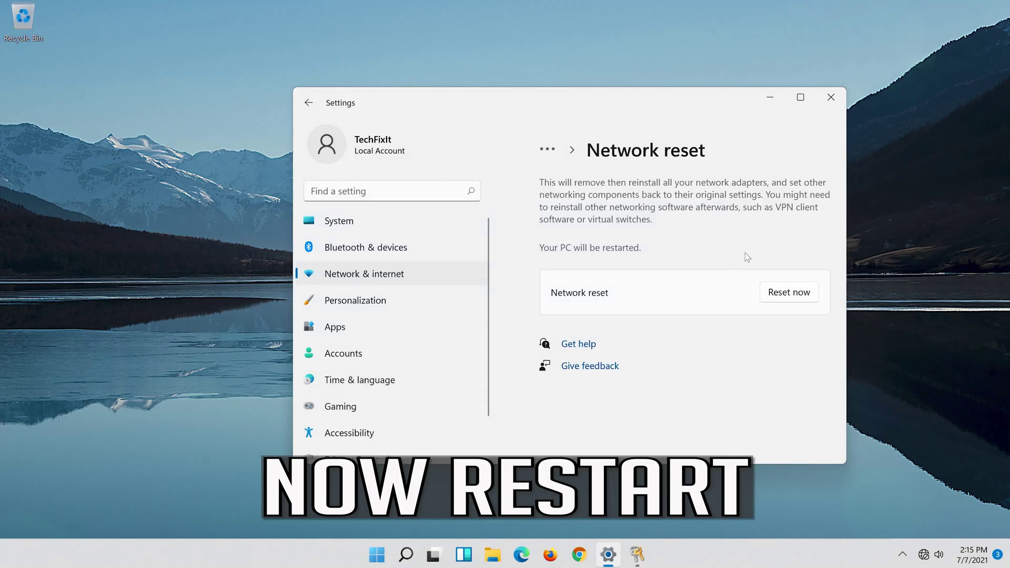
left_click(831, 97)
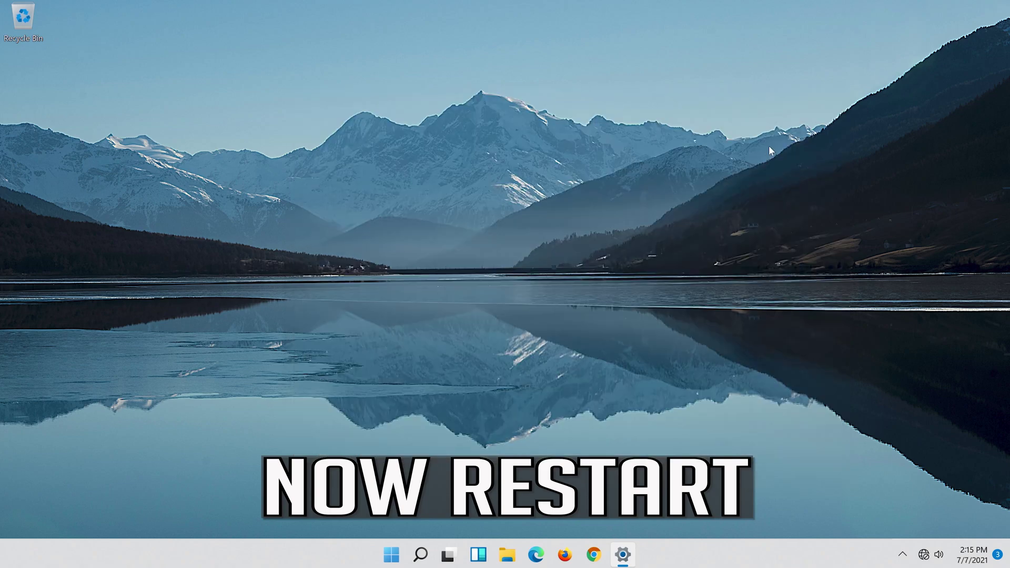
Step: Restart the PC from the Start menu power options
left_click(395, 564)
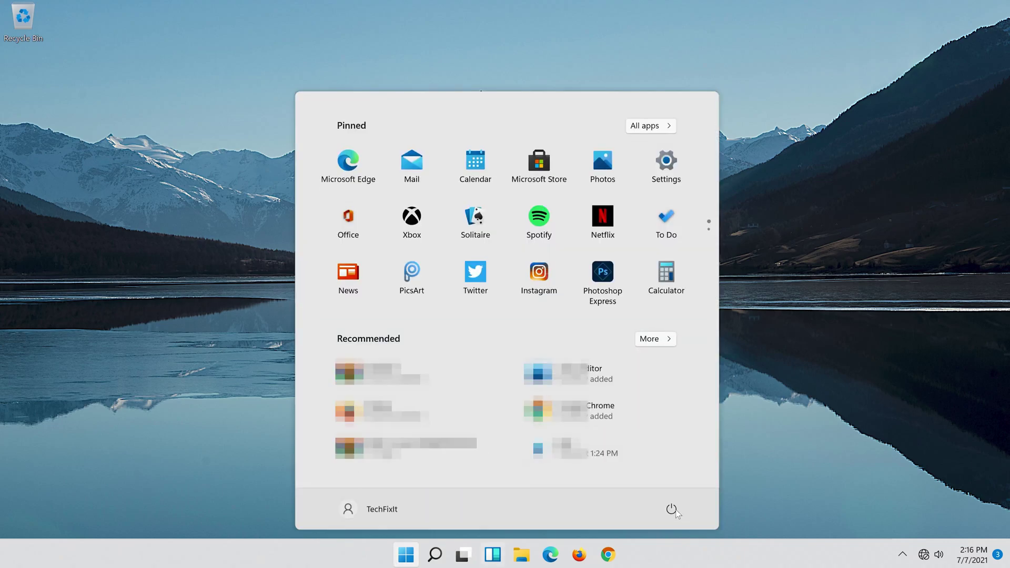
left_click(676, 511)
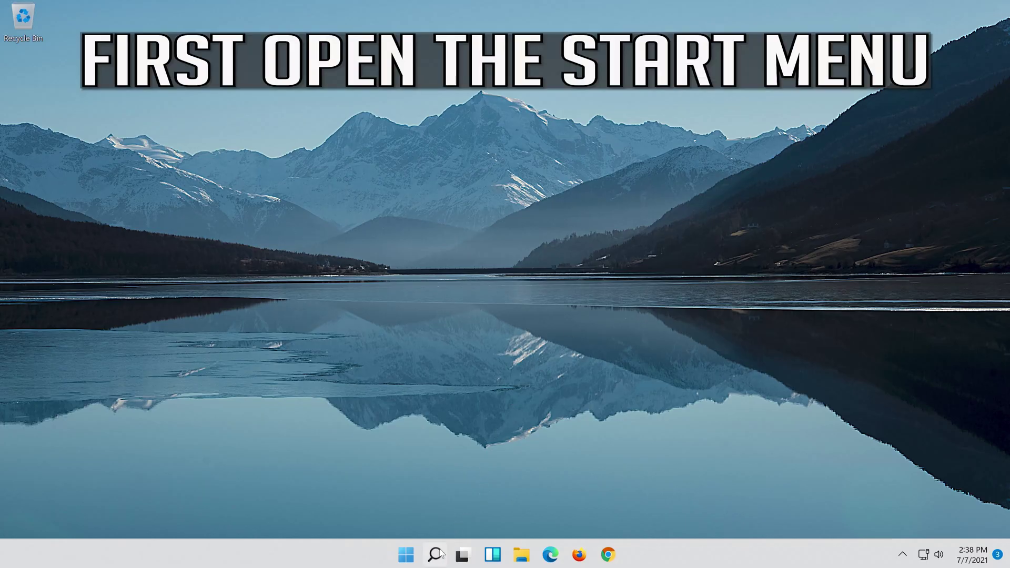
Step: Search for 'settings' again and launch the Settings app
left_click(439, 552)
type("se")
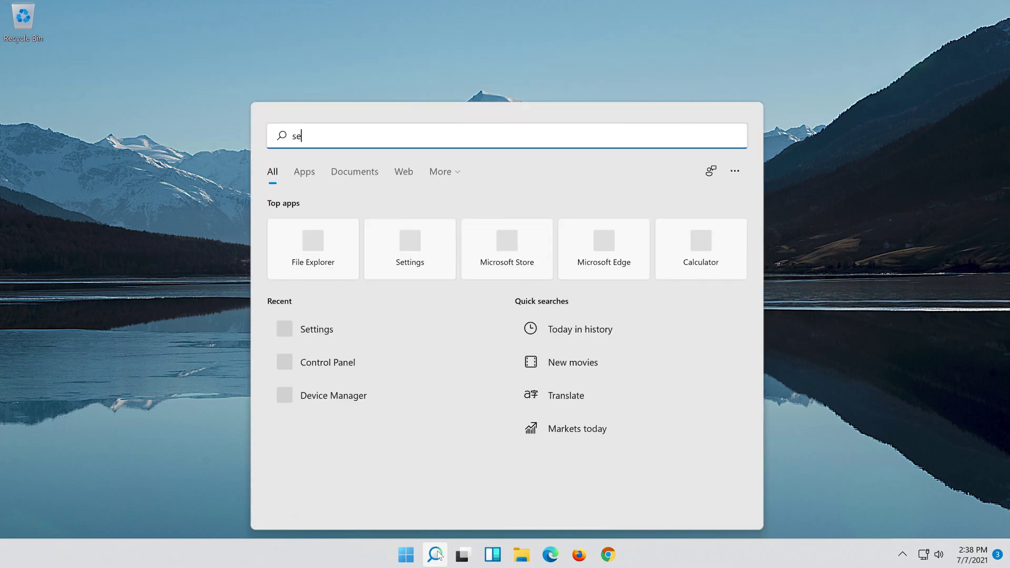
type("ttings")
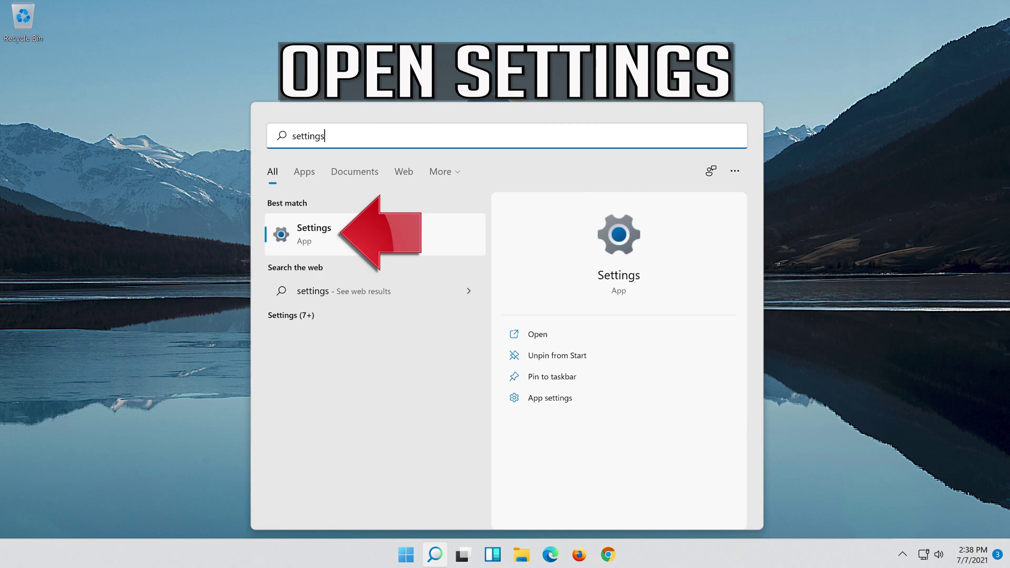
left_click(388, 234)
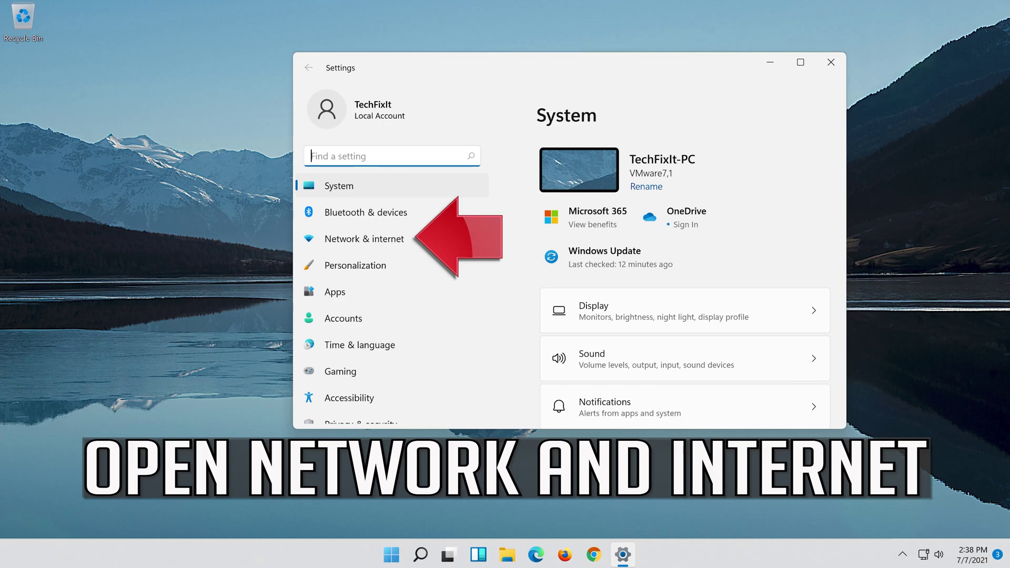
Step: Open the Ethernet adapter under Network & internet and scroll to DNS server assignment
left_click(422, 247)
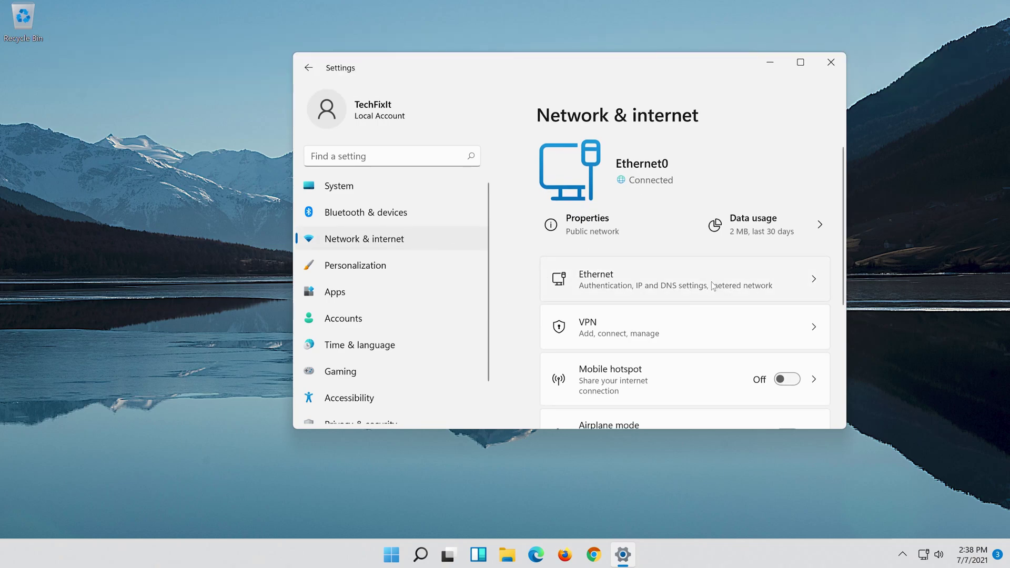
left_click(713, 286)
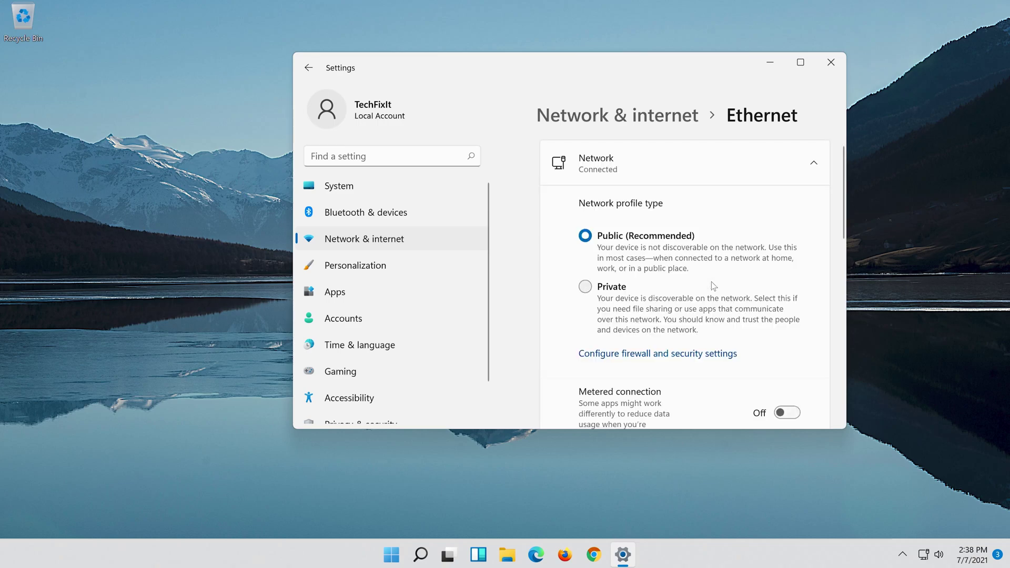
scroll(713, 286, "down", 3)
scroll(713, 285, "down", 1)
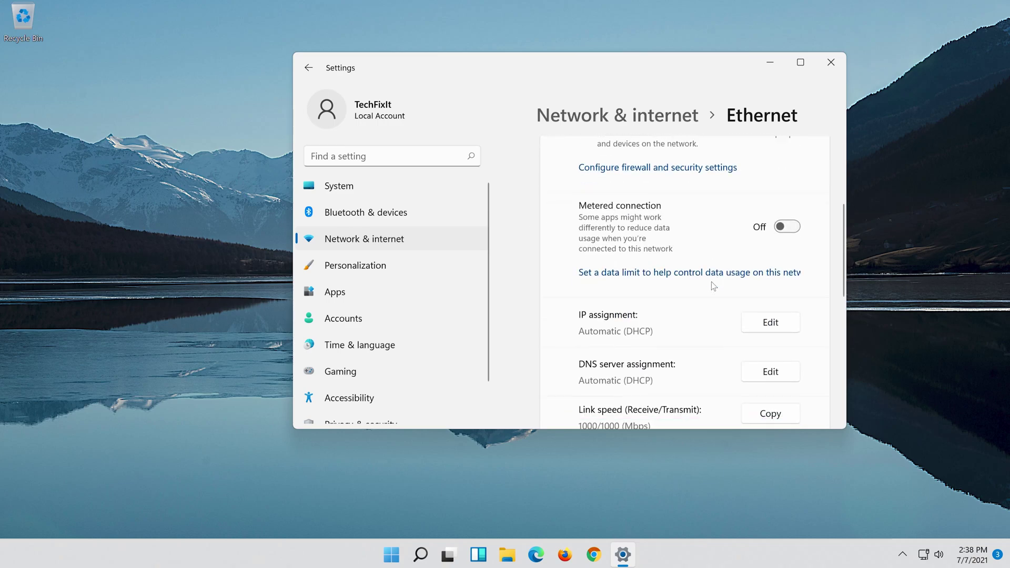
scroll(714, 286, "down", 2)
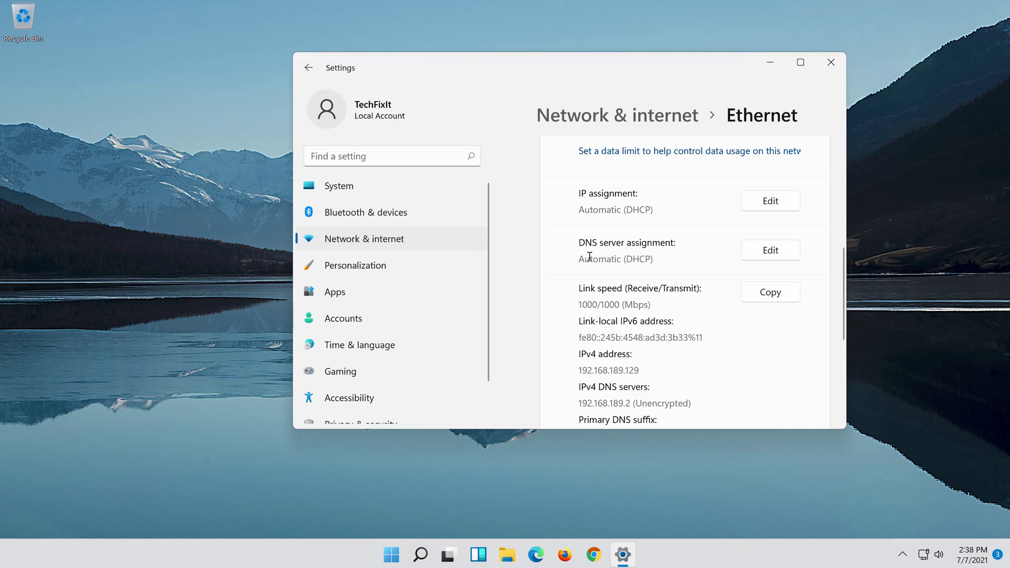
Step: Switch Ethernet DNS to Manual, enable IPv4 and enter preferred DNS 8.8.8.8
left_click(756, 255)
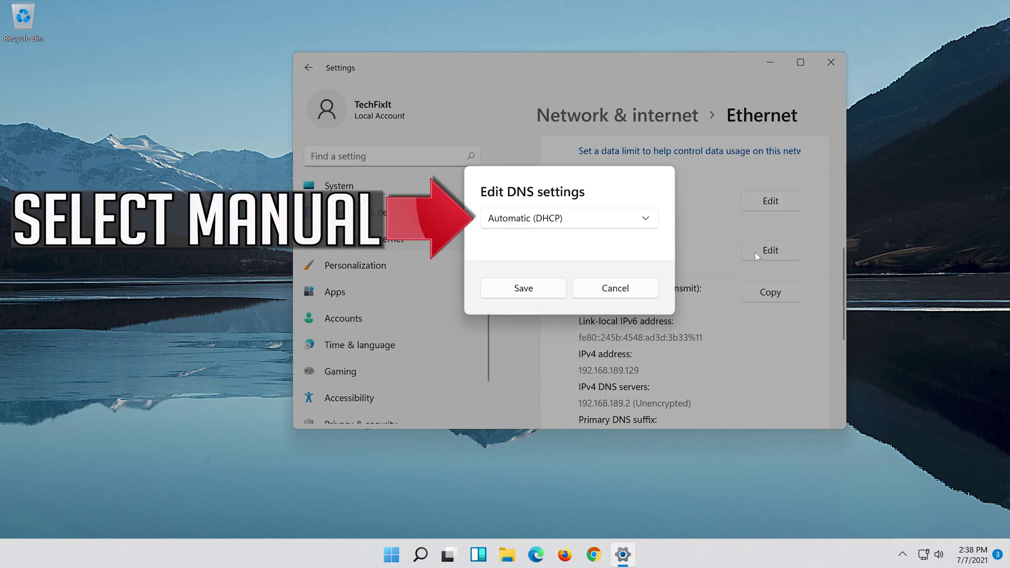
left_click(527, 222)
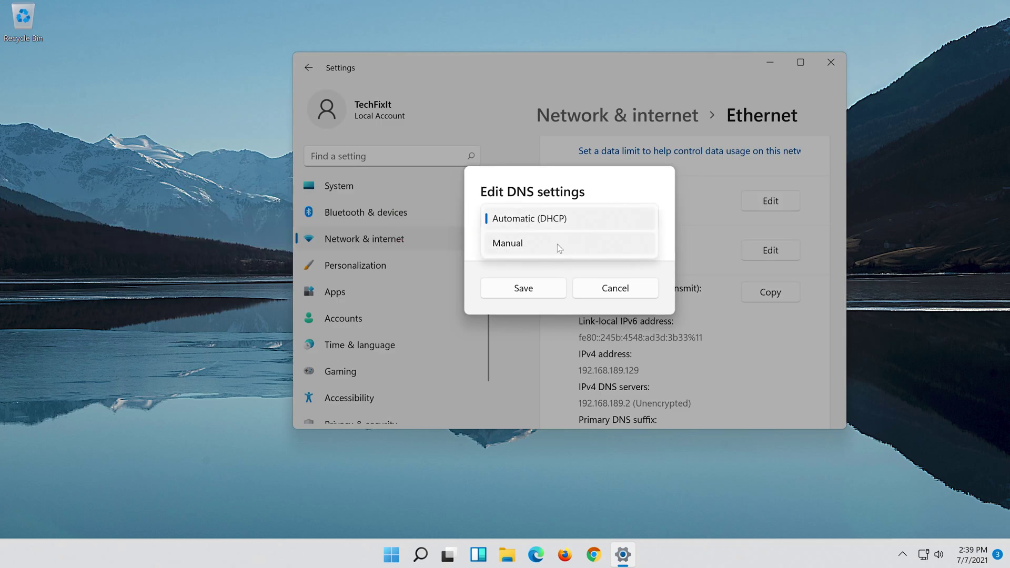
left_click(560, 246)
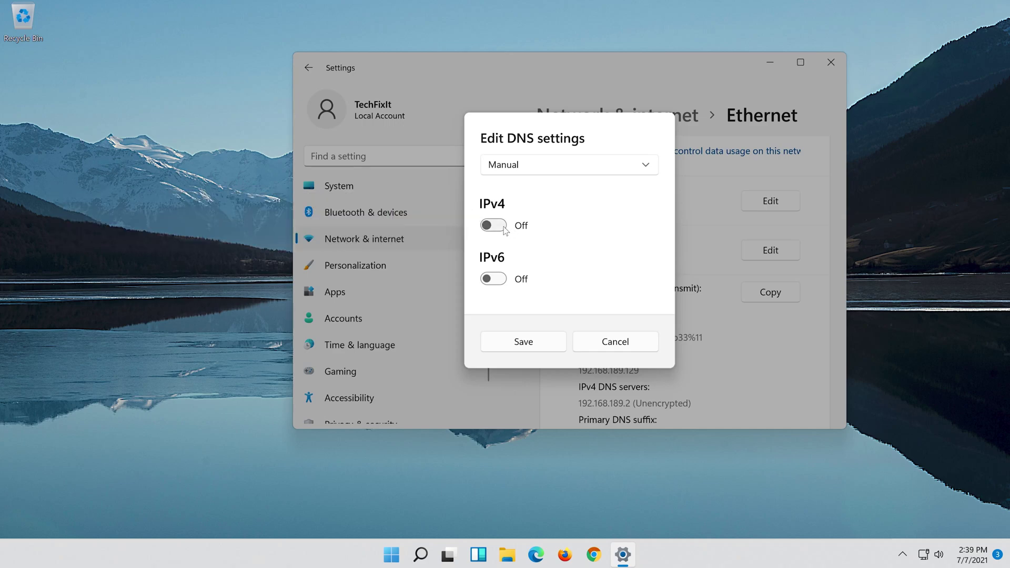
left_click(494, 226)
left_click(609, 209)
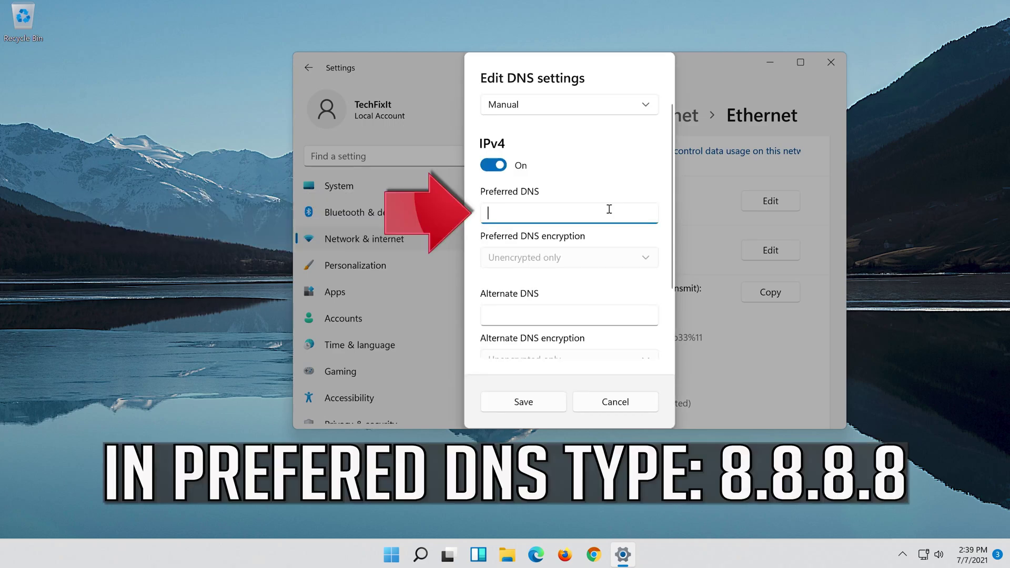
type("8.8.8.8")
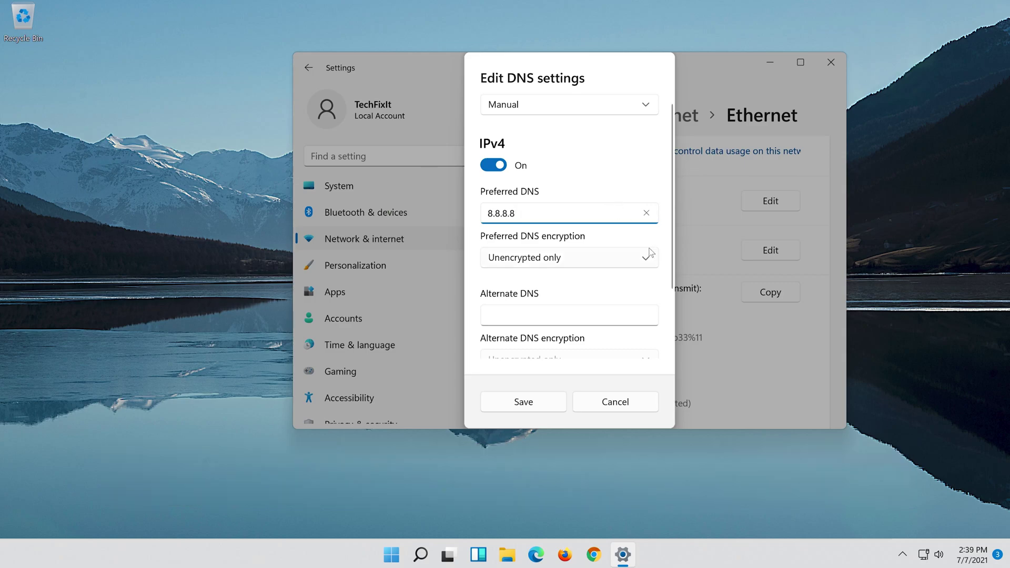
Step: Set both preferred and alternate 8.8.4.4 DNS to encrypted preferred, unencrypted allowed
left_click(647, 254)
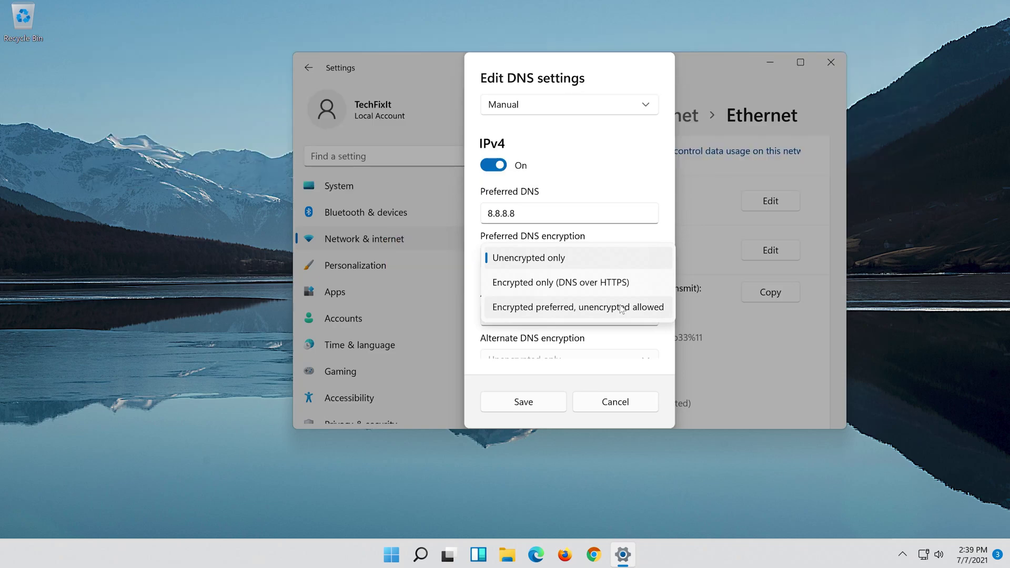
left_click(622, 309)
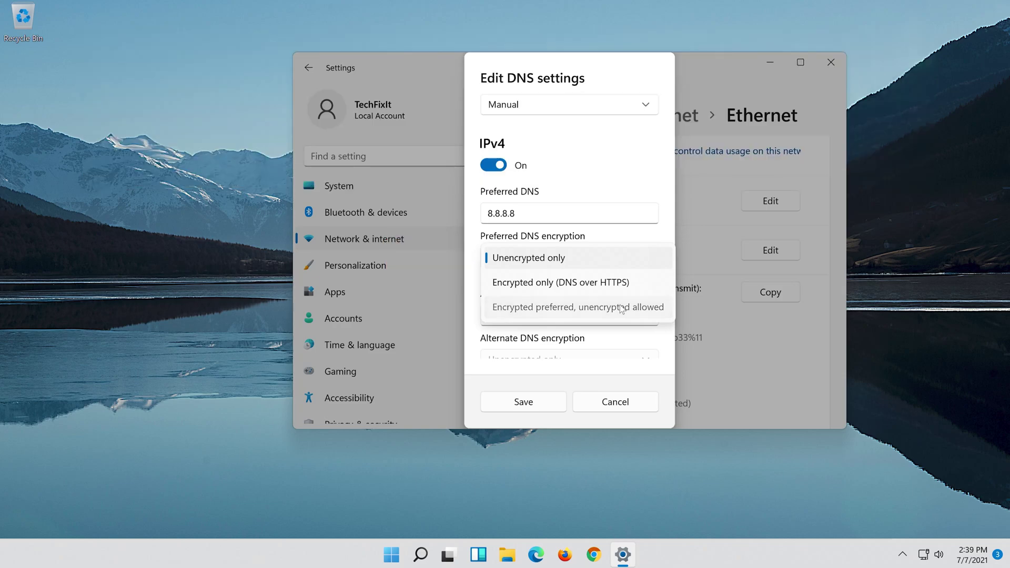
left_click(608, 314)
type("8.")
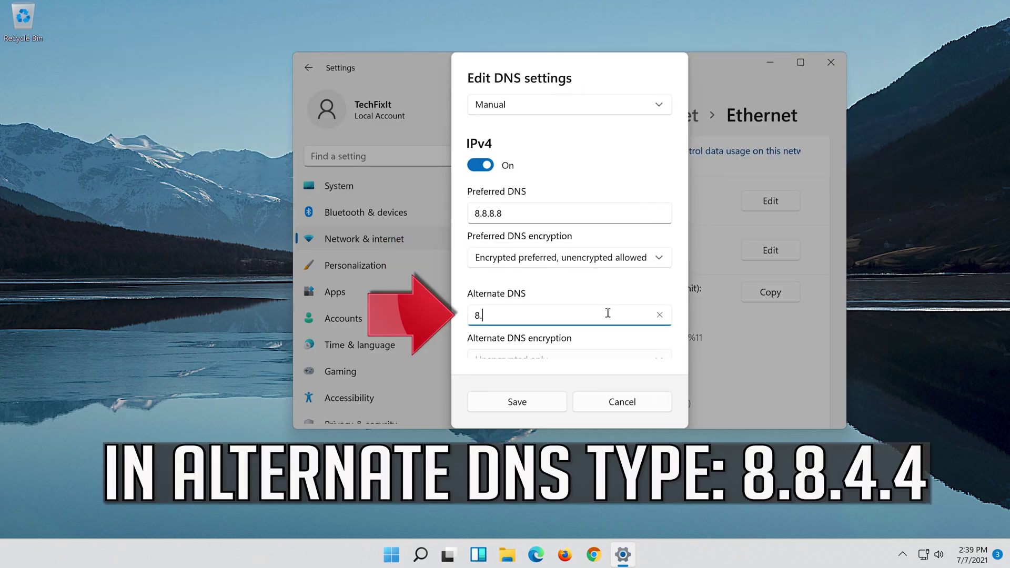
type("8.4.")
type("4")
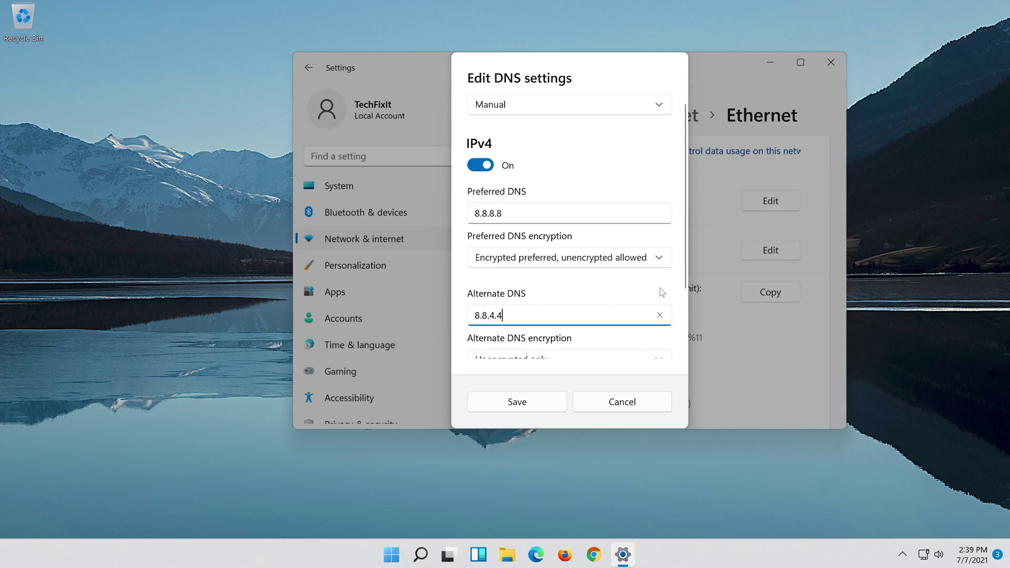
scroll(661, 292, "down", 2)
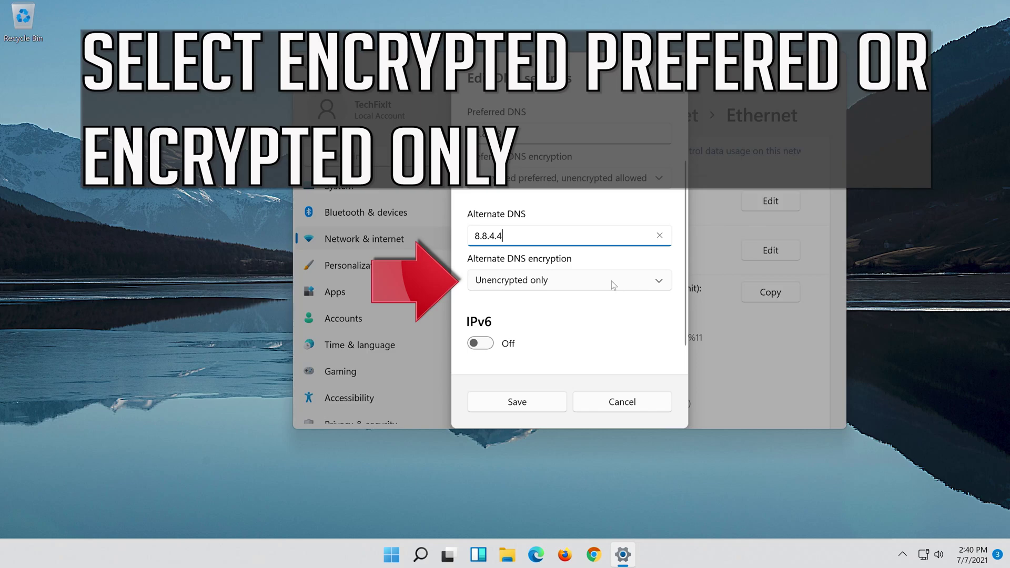
left_click(607, 282)
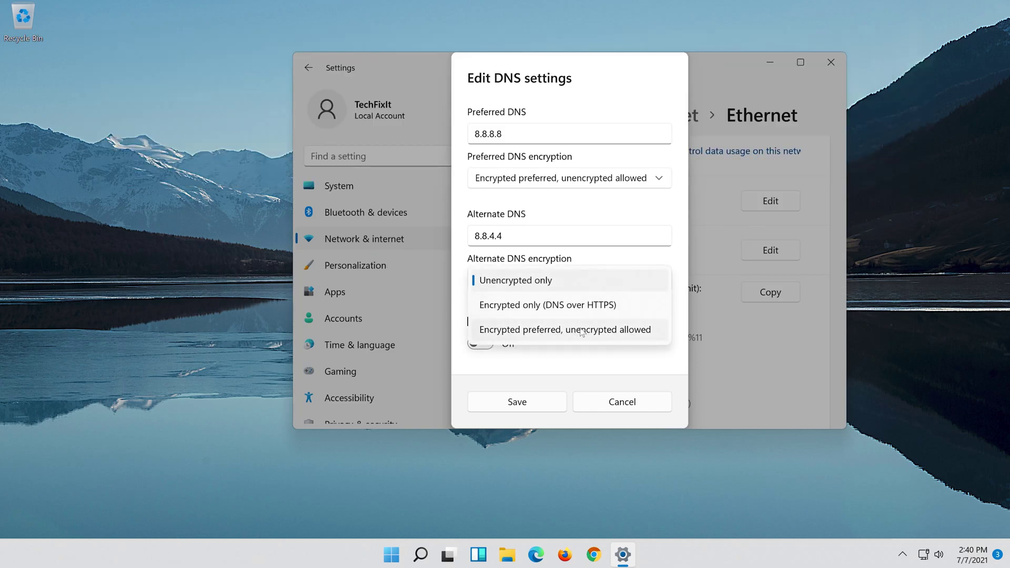
left_click(573, 330)
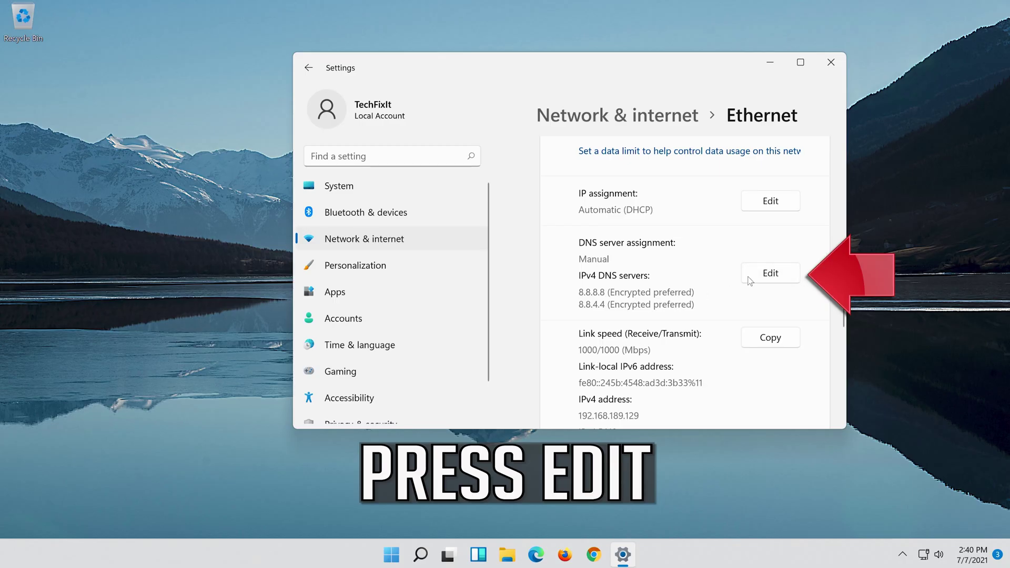
Step: Turn off manual IPv4 DNS and save the Ethernet assignment as Automatic (DHCP)
left_click(768, 274)
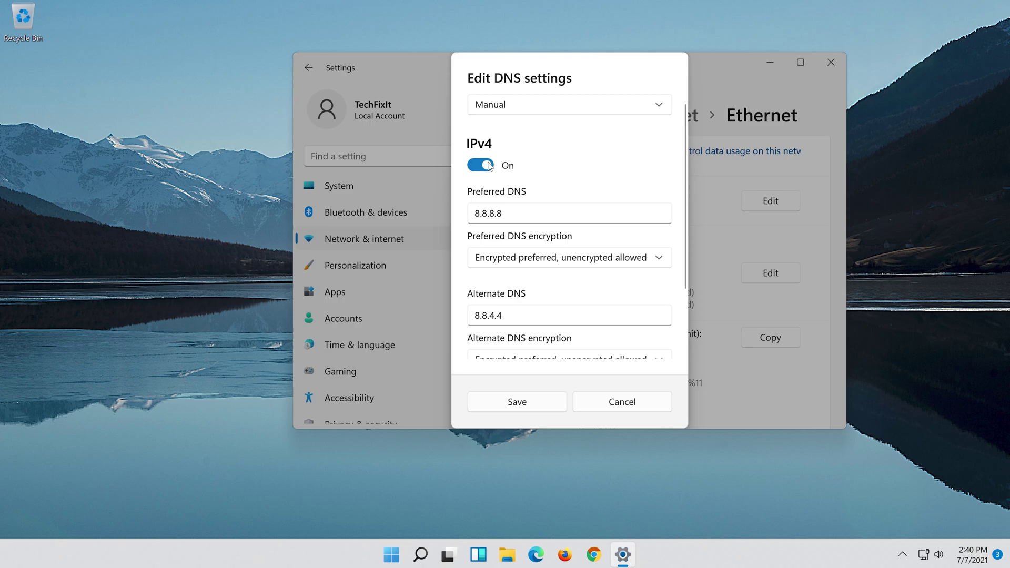
left_click(490, 166)
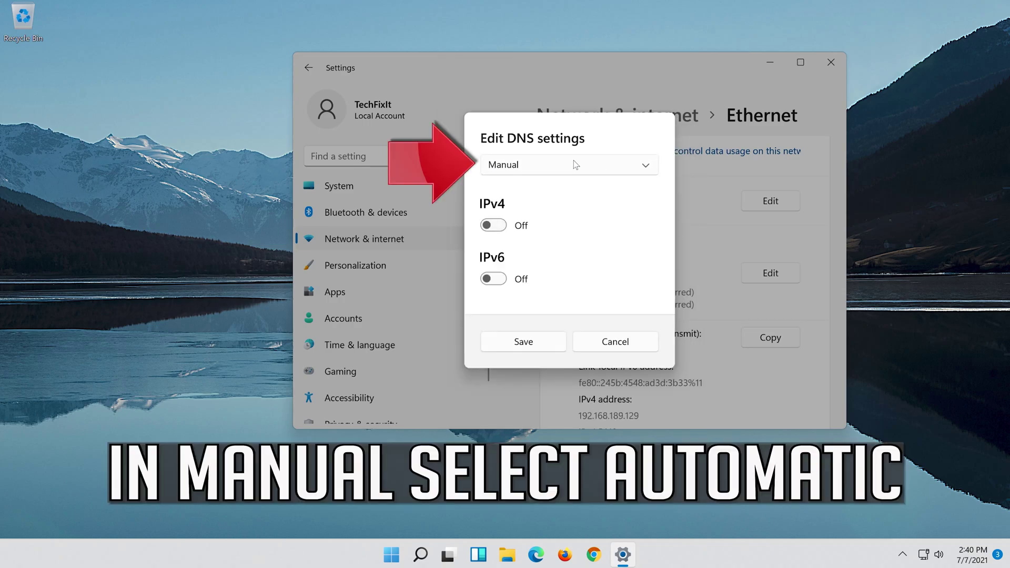
left_click(567, 165)
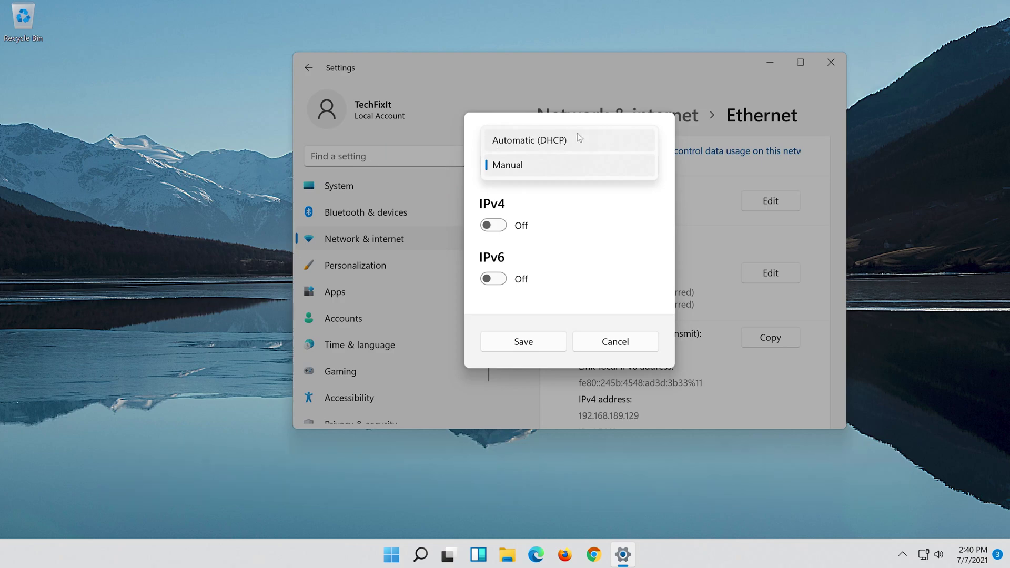
left_click(589, 140)
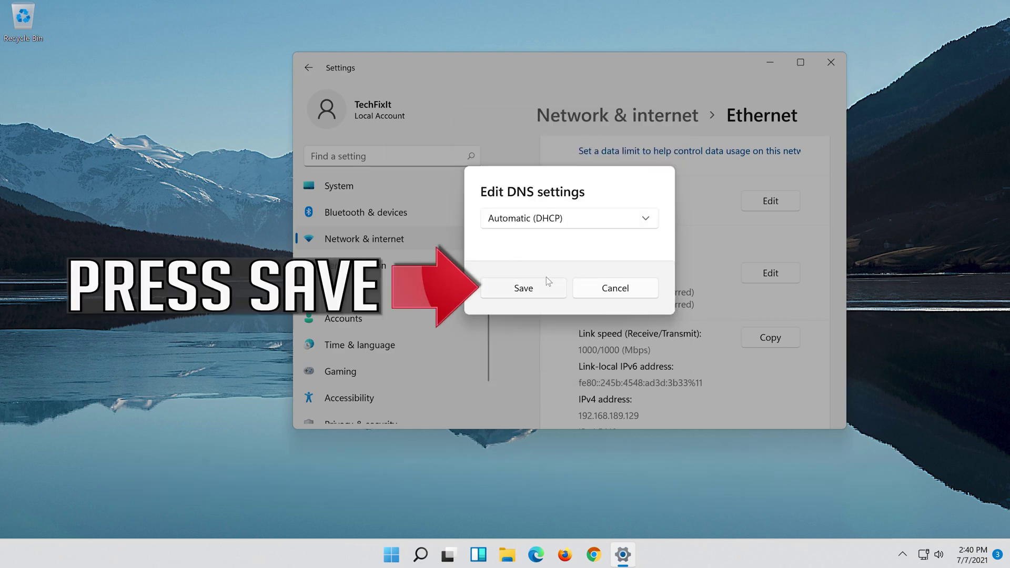
left_click(524, 289)
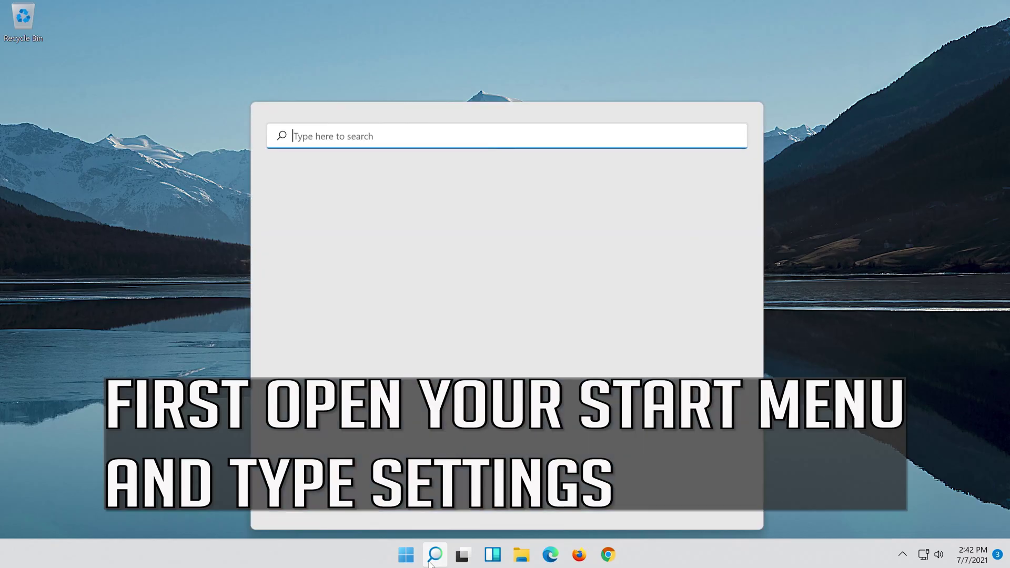
Step: Reopen Settings via search and go to the Network & internet Proxy page
type("settigs")
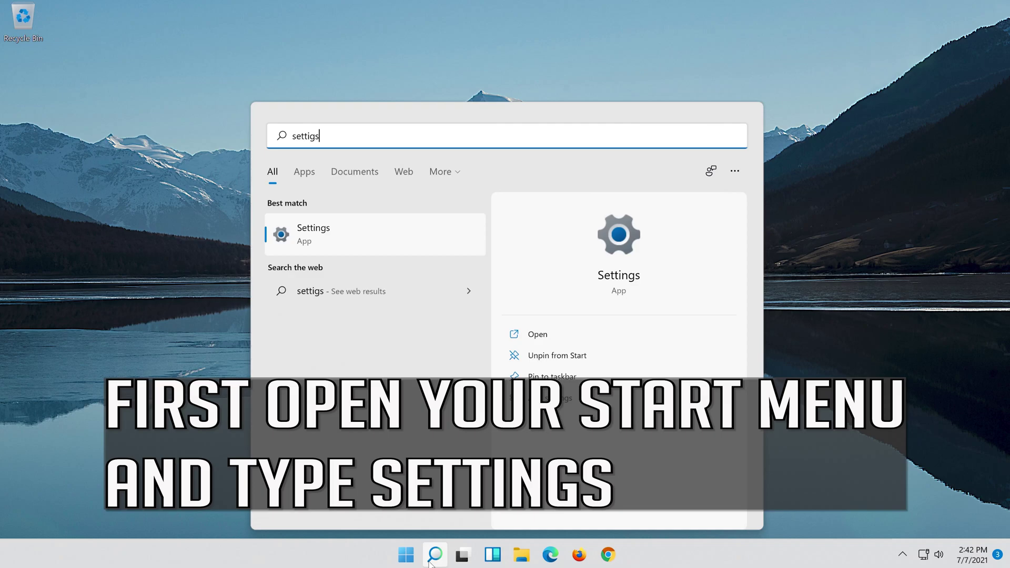
left_click(320, 230)
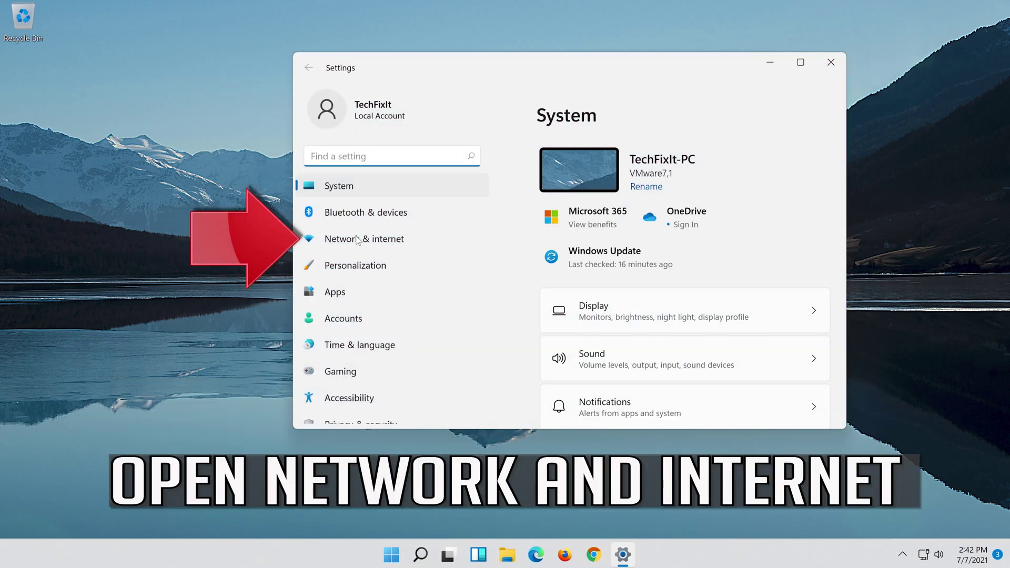
left_click(400, 241)
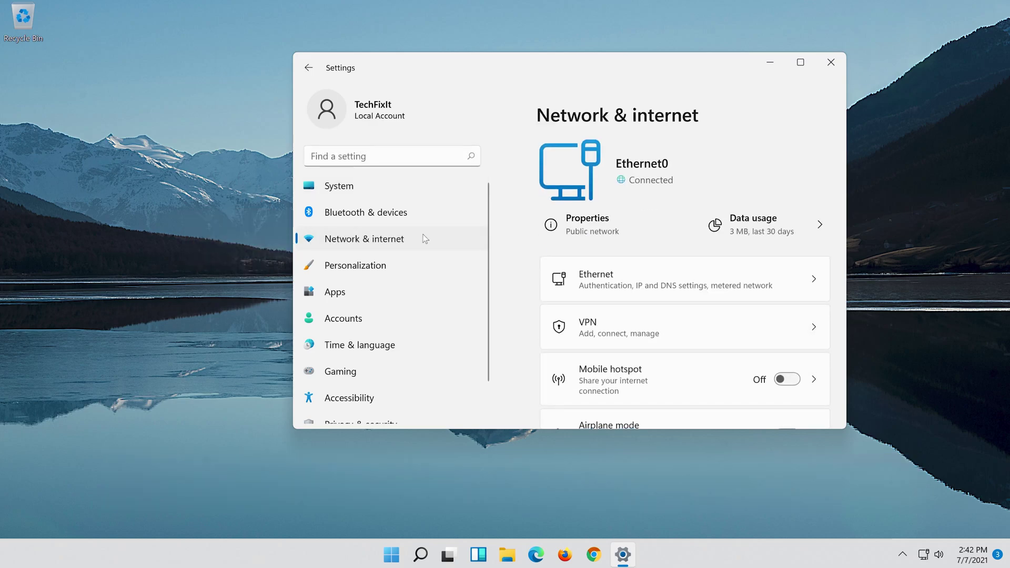
scroll(720, 289, "down", 2)
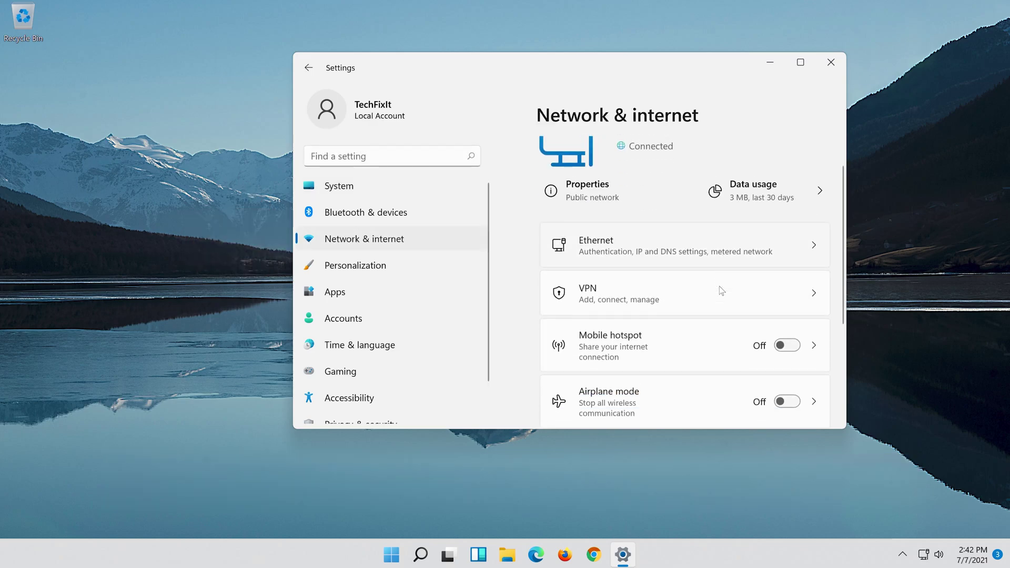
scroll(719, 286, "down", 2)
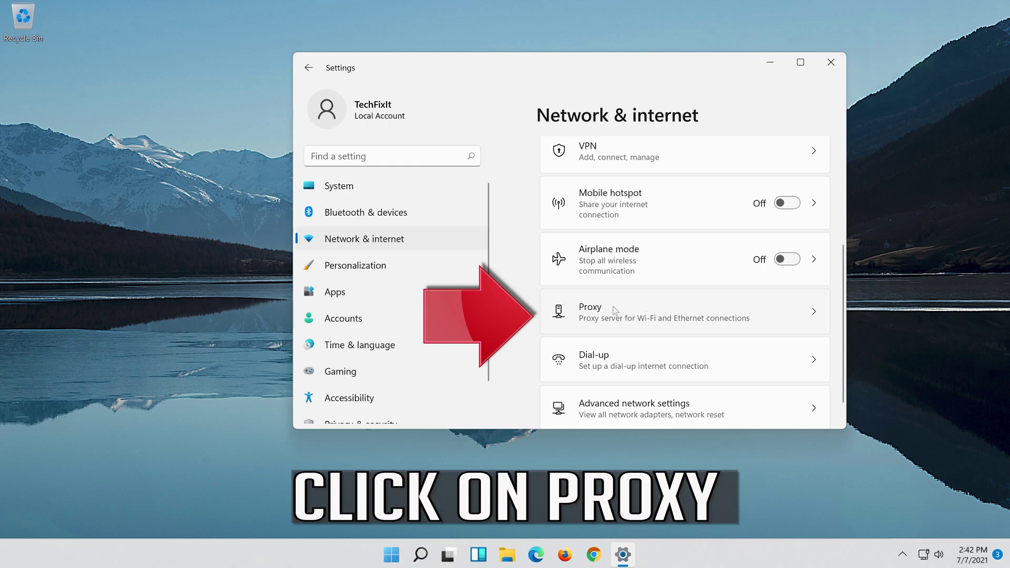
left_click(676, 319)
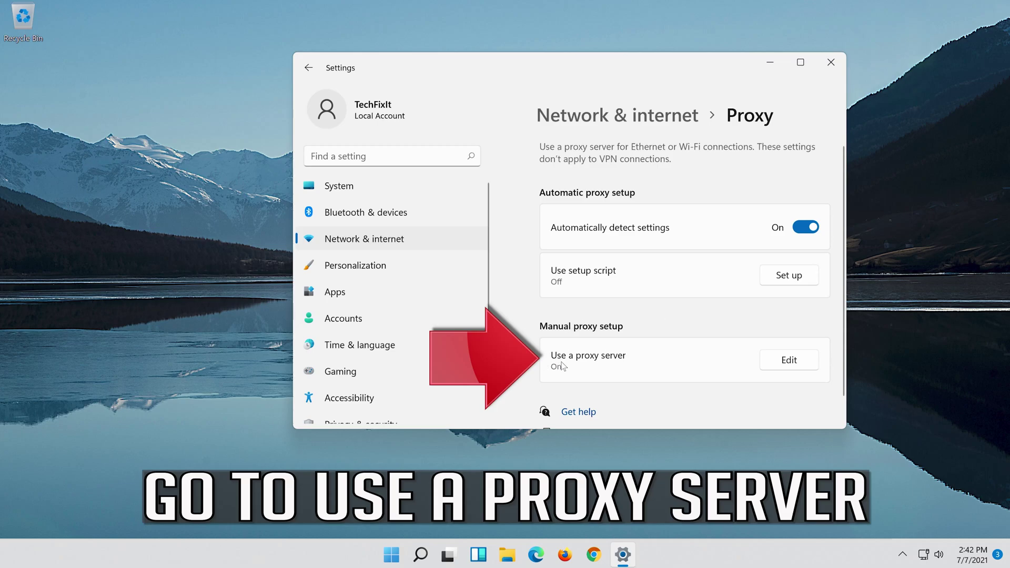
Step: Switch the manual 'Use a proxy server' setting Off and save it
left_click(795, 365)
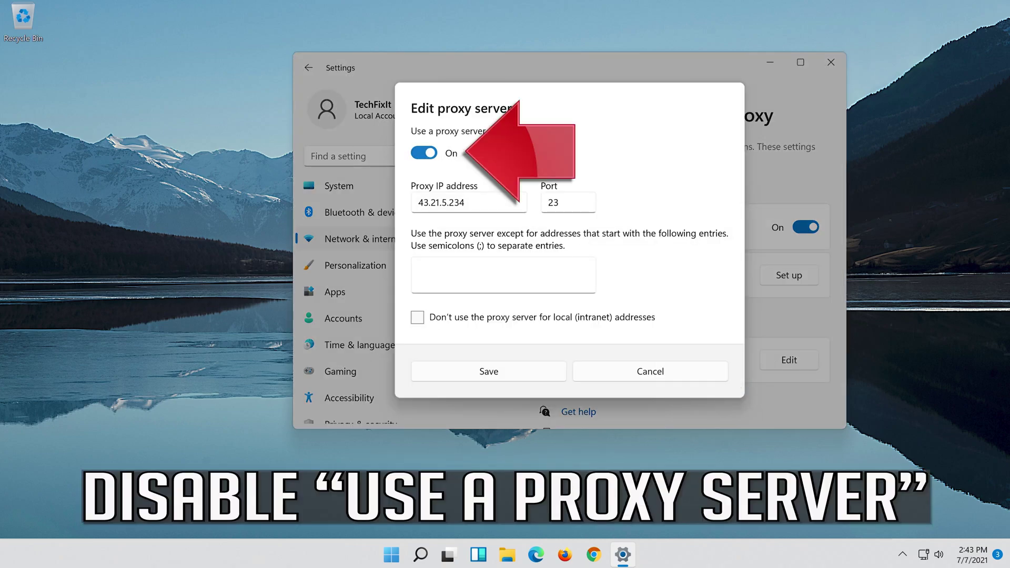
left_click(423, 153)
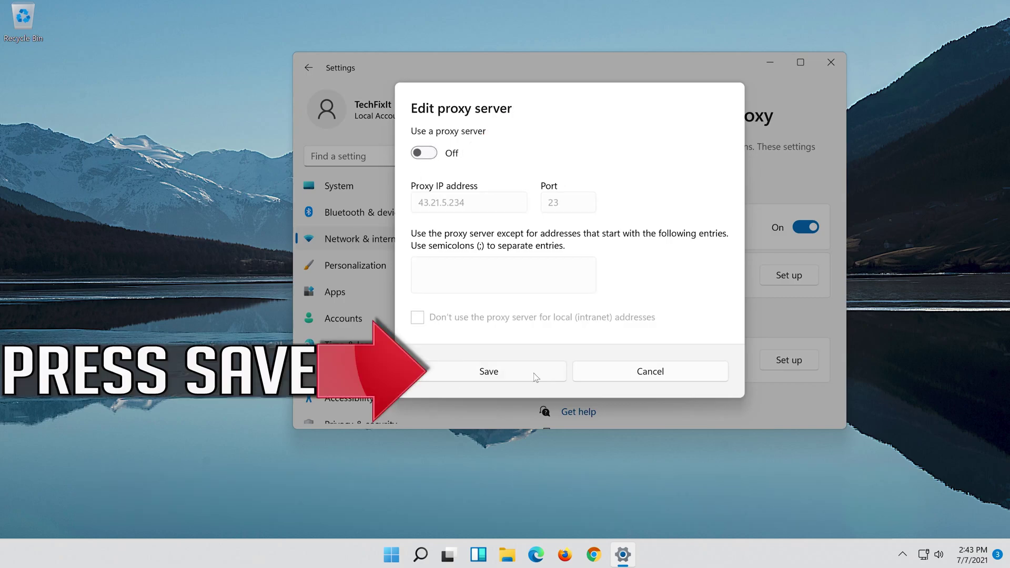
left_click(472, 377)
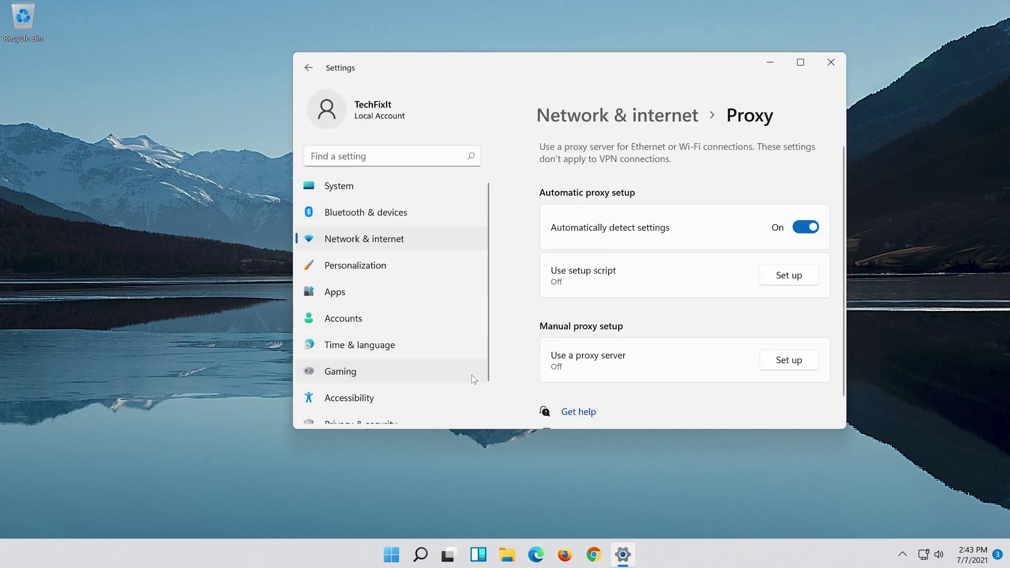